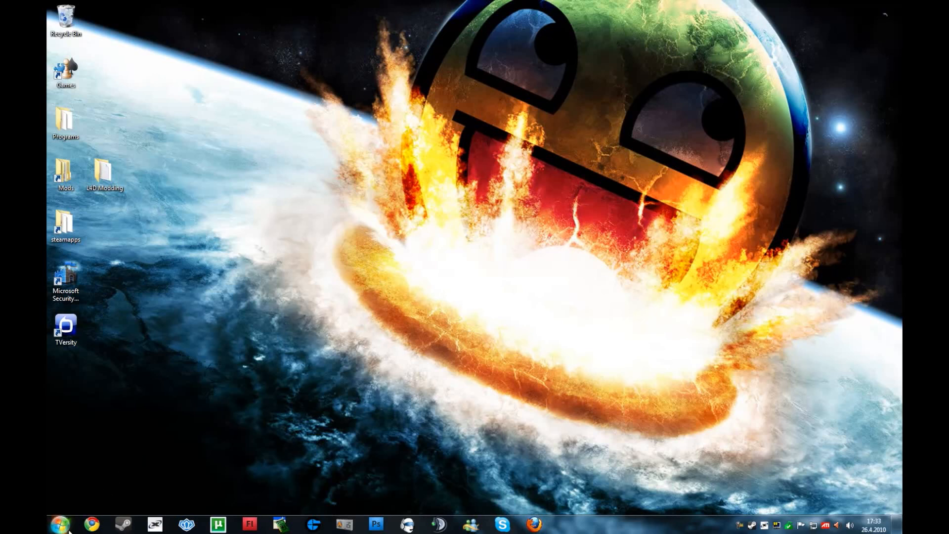
Step: Open the L4D Modding folder from the desktop
double_click(106, 172)
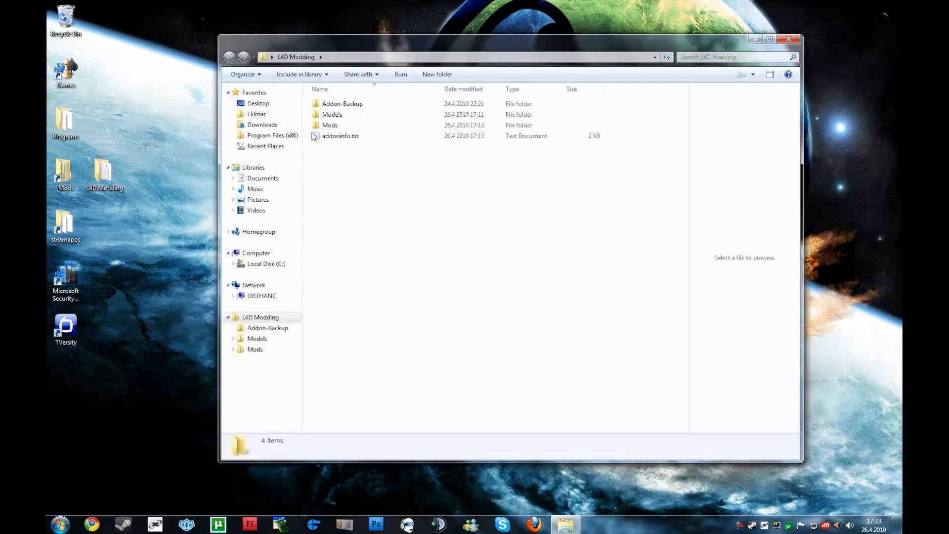
Step: Browse Mods > Music > Requiem for a Concert and select the INTENSE Requiem wav file
click(340, 117)
double_click(340, 117)
key(BackSpace)
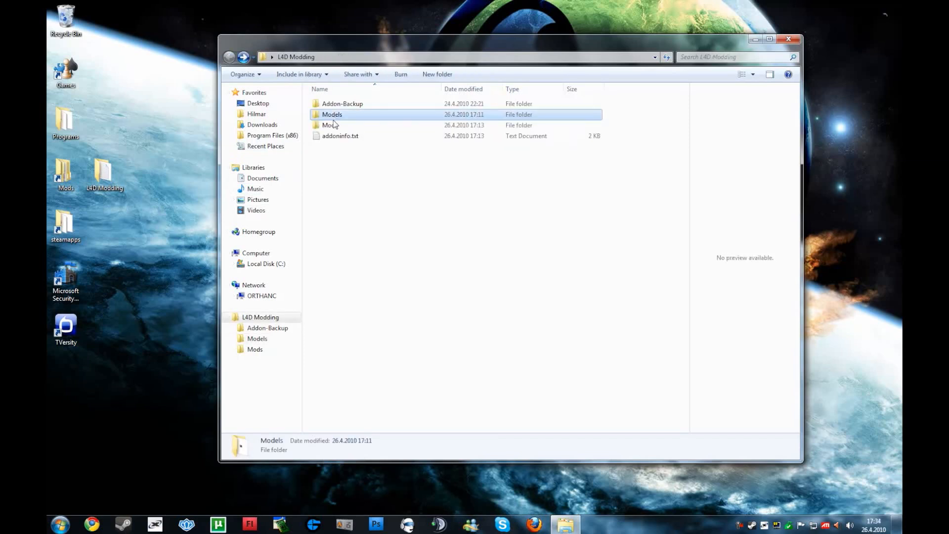
double_click(330, 124)
double_click(330, 104)
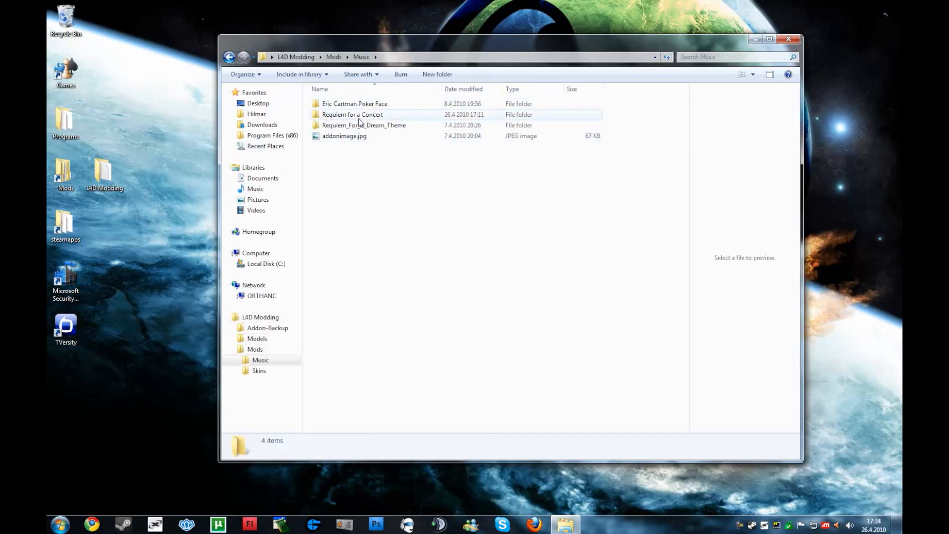
double_click(356, 125)
click(365, 126)
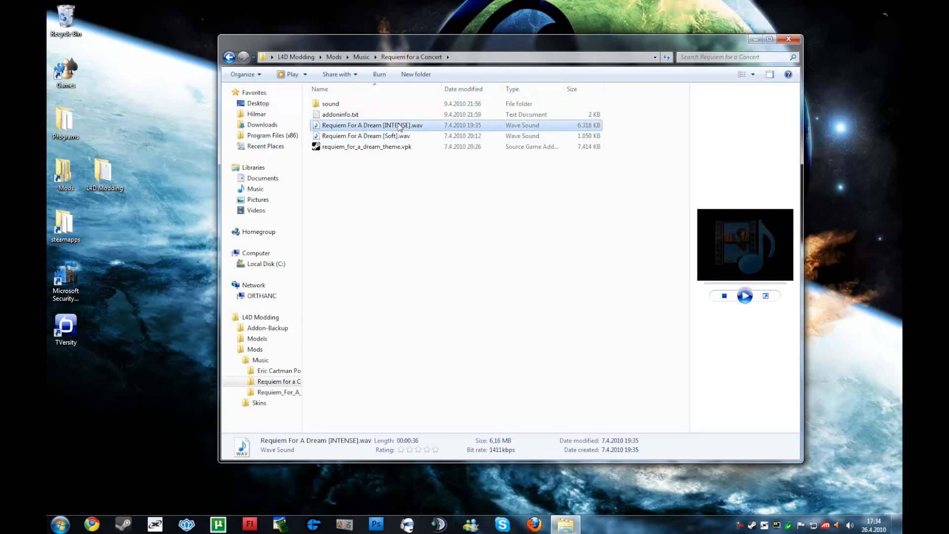
click(369, 125)
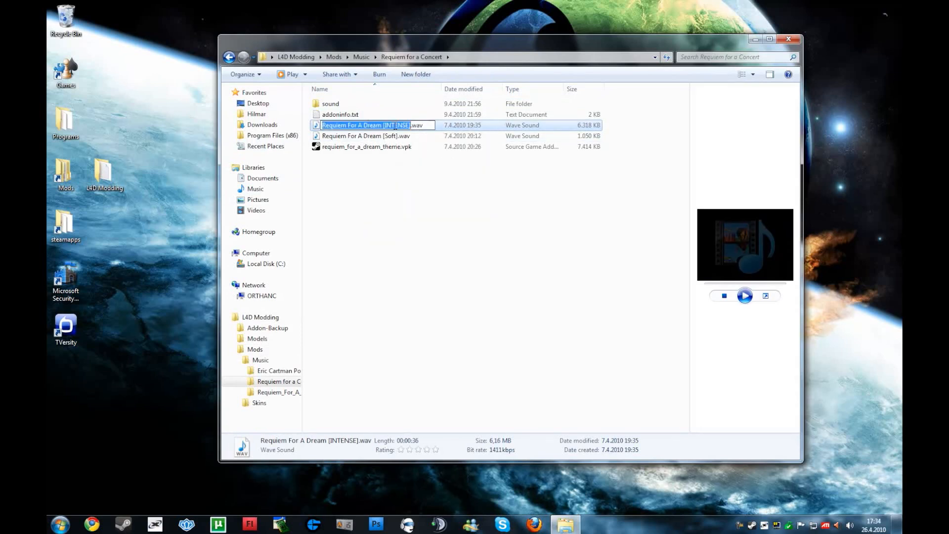
key(Escape)
Step: Paste the INTENSE Requiem wav onto the desktop below steamapps and close the folder window
click(153, 332)
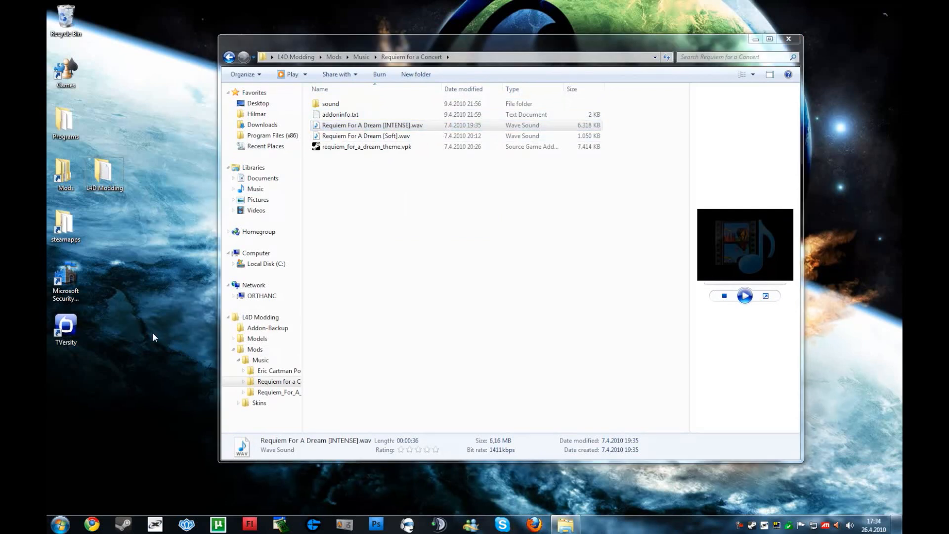
key(ctrl+v)
click(788, 39)
key(ctrl+v)
drag(123, 326, 105, 216)
key(super)
key(super)
Step: Browse to left4dead2\sound\music\witch and grab the psychowitch.wav file name
double_click(65, 223)
double_click(334, 104)
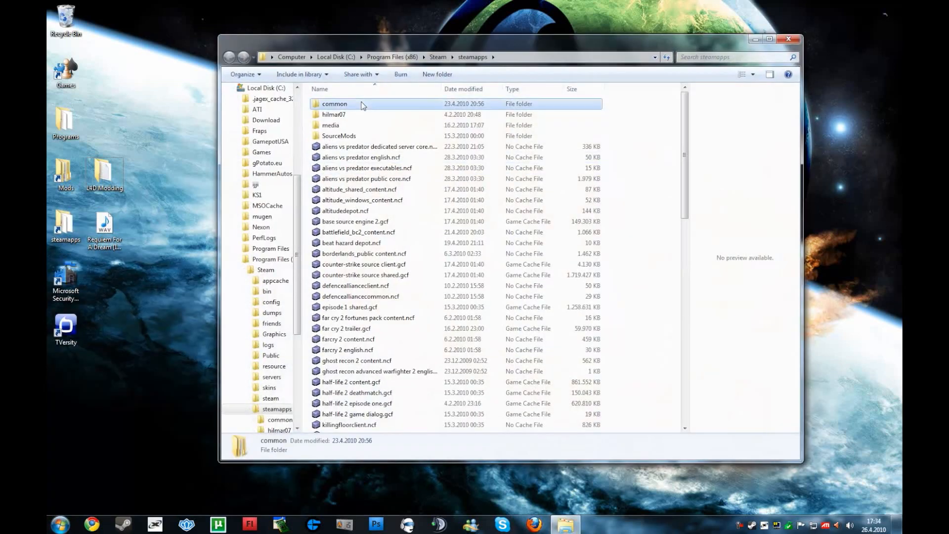
click(339, 189)
double_click(338, 188)
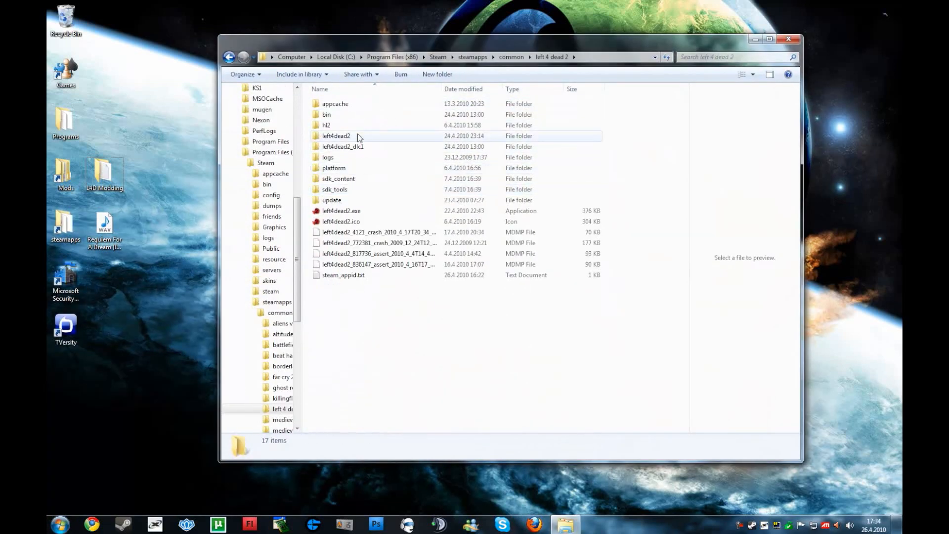
double_click(341, 138)
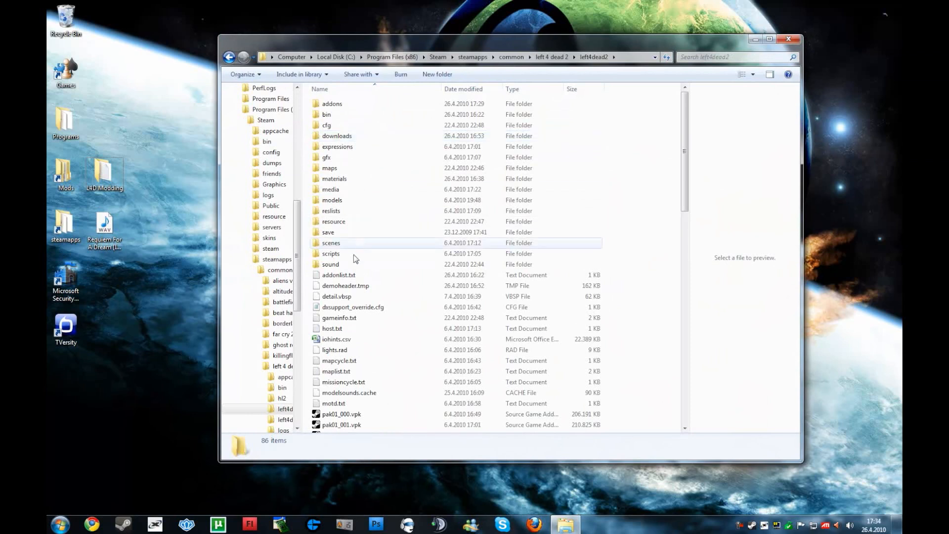
double_click(344, 265)
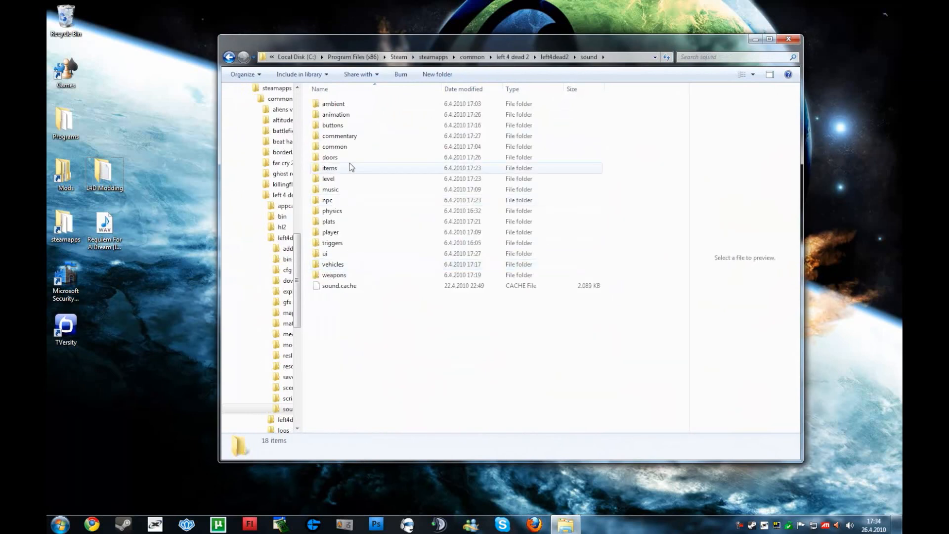
double_click(338, 191)
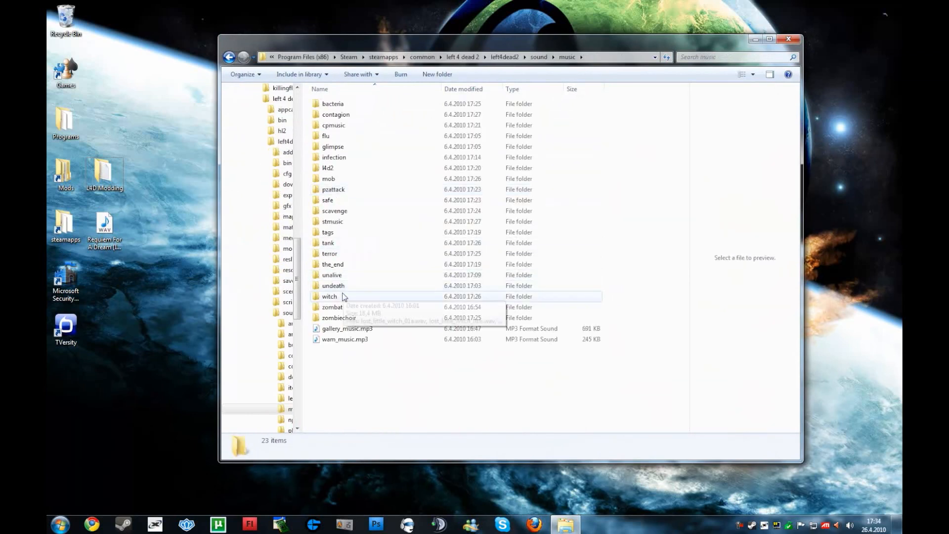
double_click(339, 295)
click(342, 233)
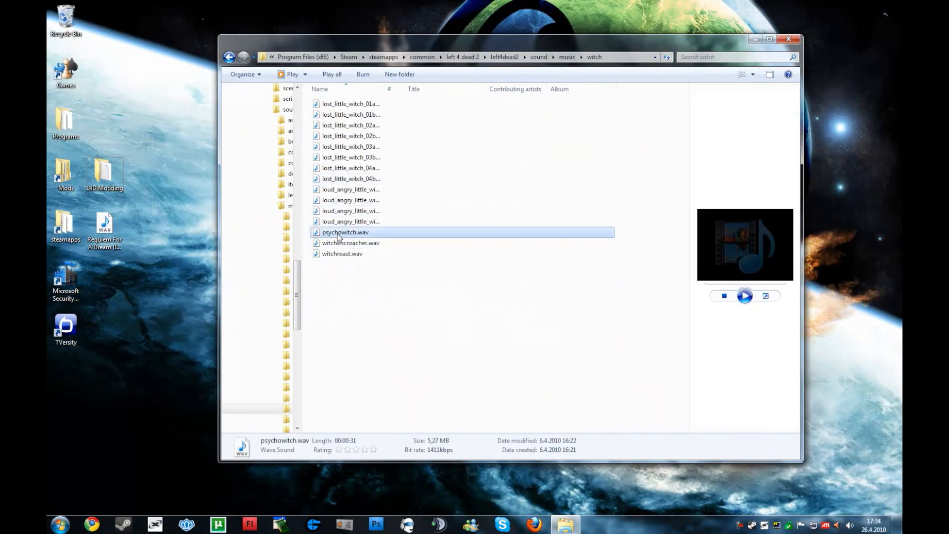
click(345, 233)
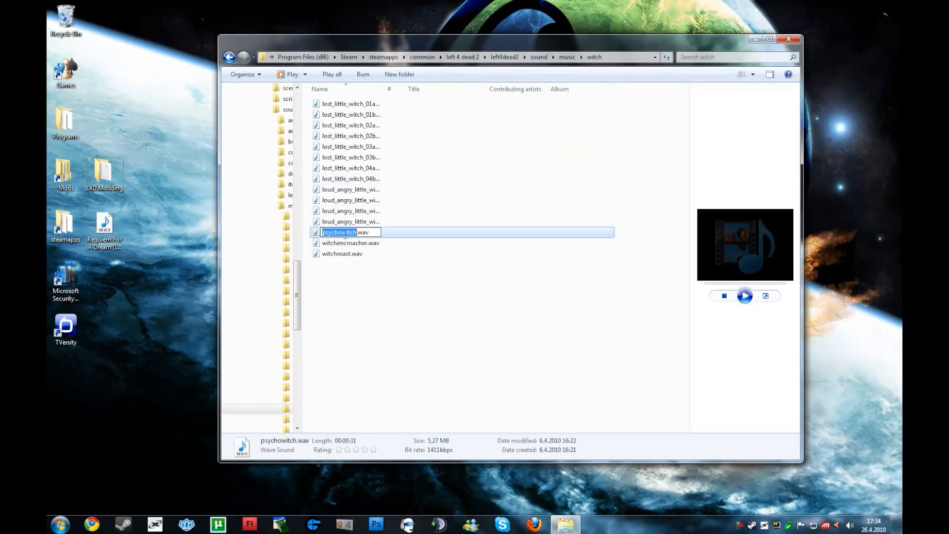
Step: Rename the desktop Requiem wav copy to psychowitch.wav
click(105, 229)
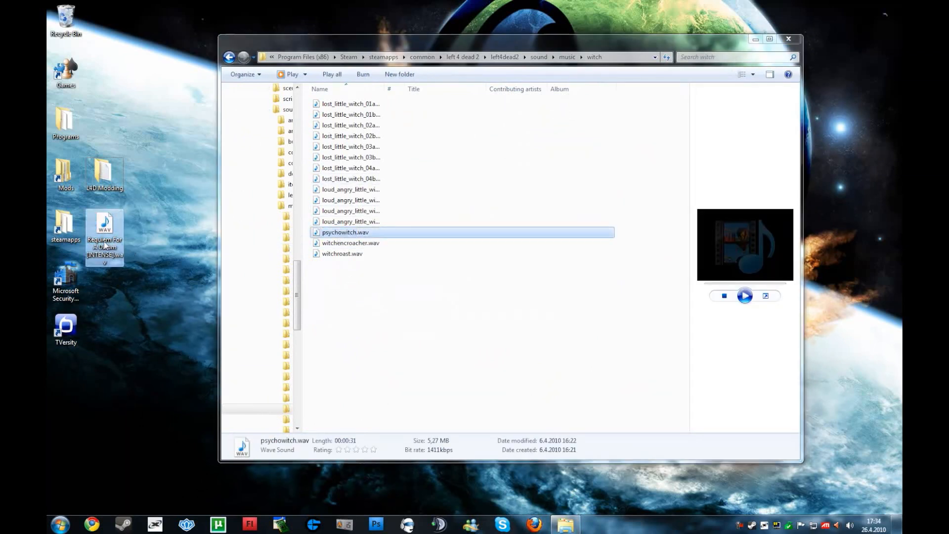
click(105, 243)
key(ctrl+v)
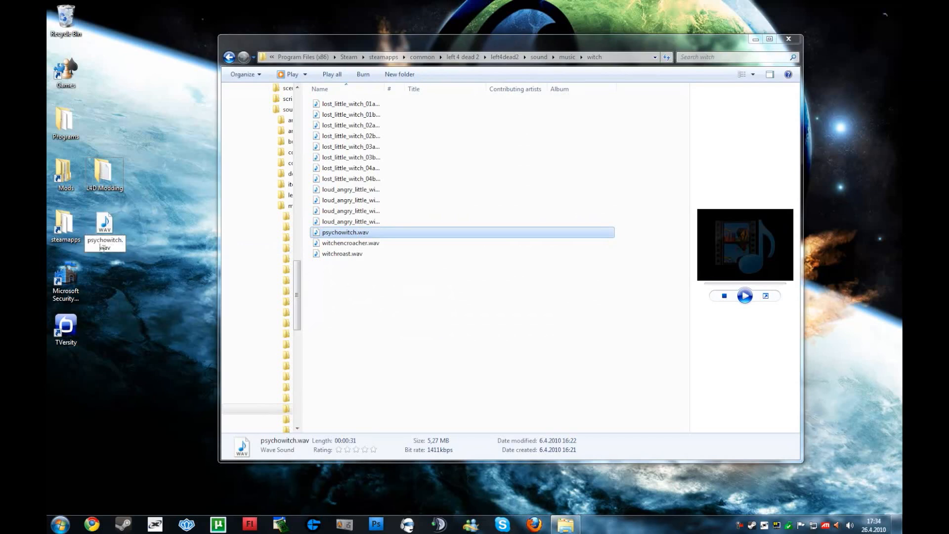
drag(101, 246, 112, 249)
click(115, 247)
key(Return)
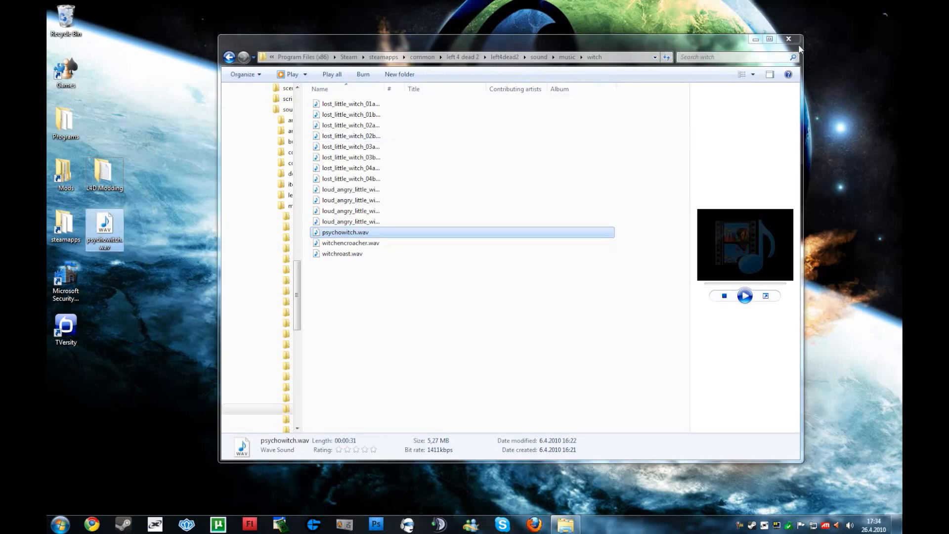
Step: Create a new folder named sound on the desktop and open it
click(788, 40)
right_click(103, 255)
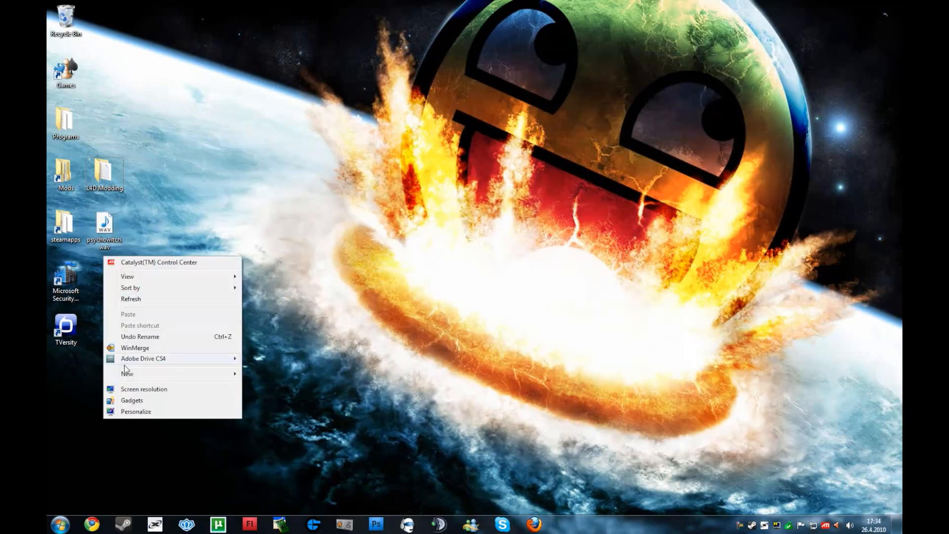
click(127, 373)
click(281, 202)
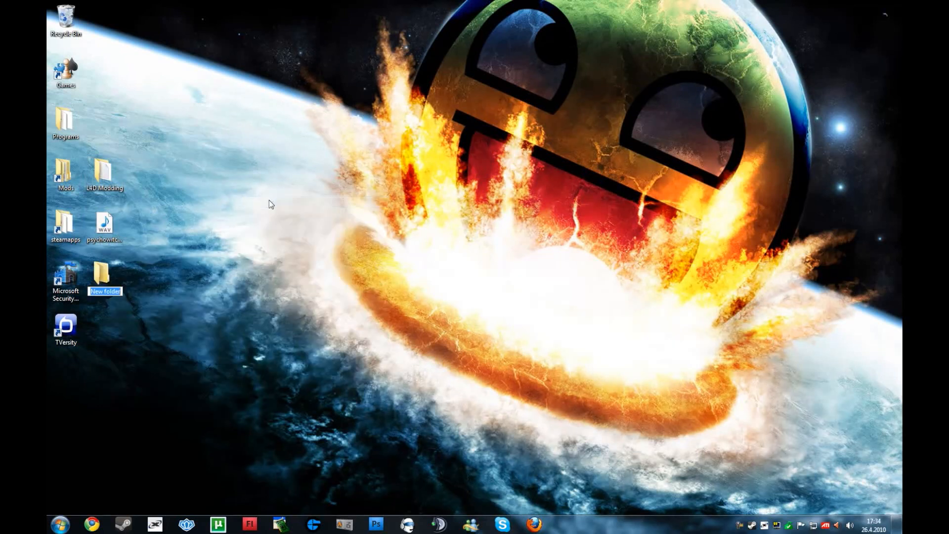
text(sound)
key(Return)
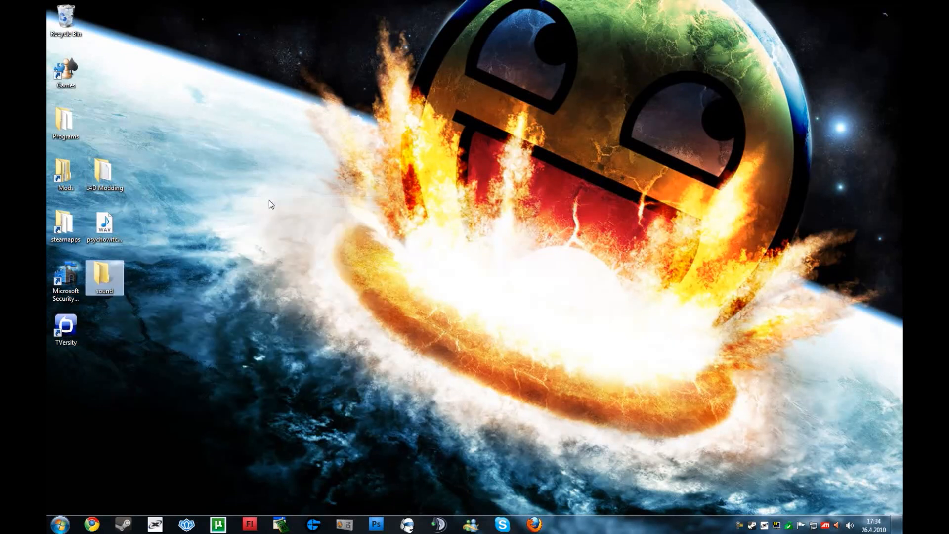
double_click(103, 276)
Step: Create a music folder inside sound and a witch folder inside music
right_click(334, 149)
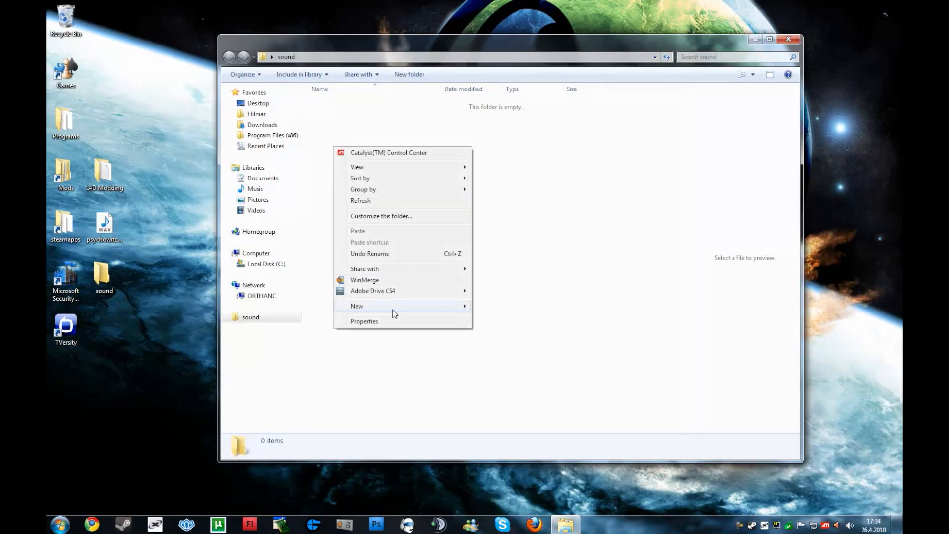
click(512, 306)
text(music)
key(Return)
key(Return)
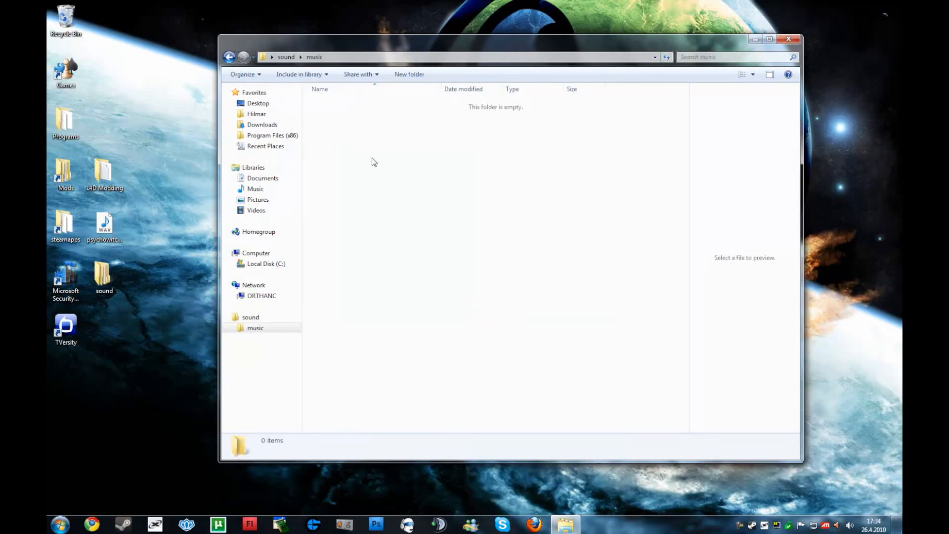
right_click(372, 159)
click(534, 316)
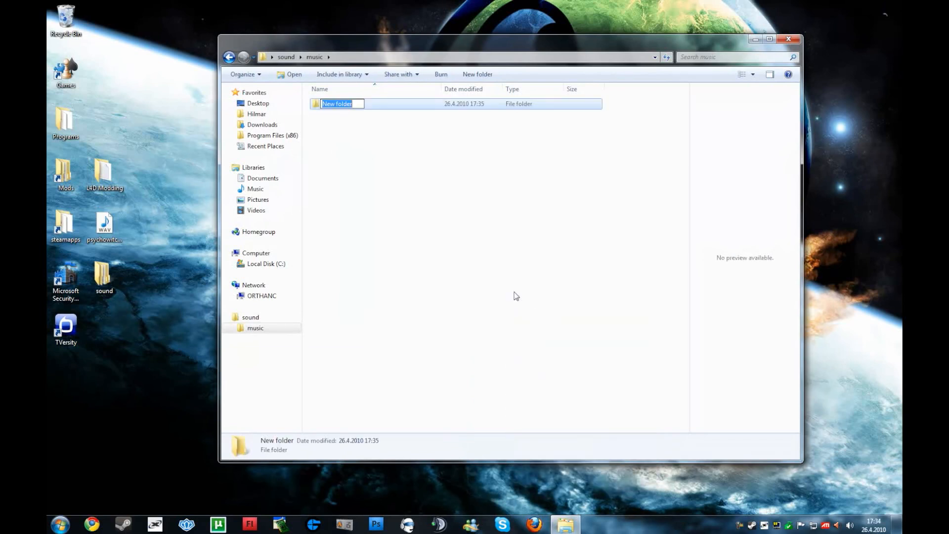
text(witch)
key(Return)
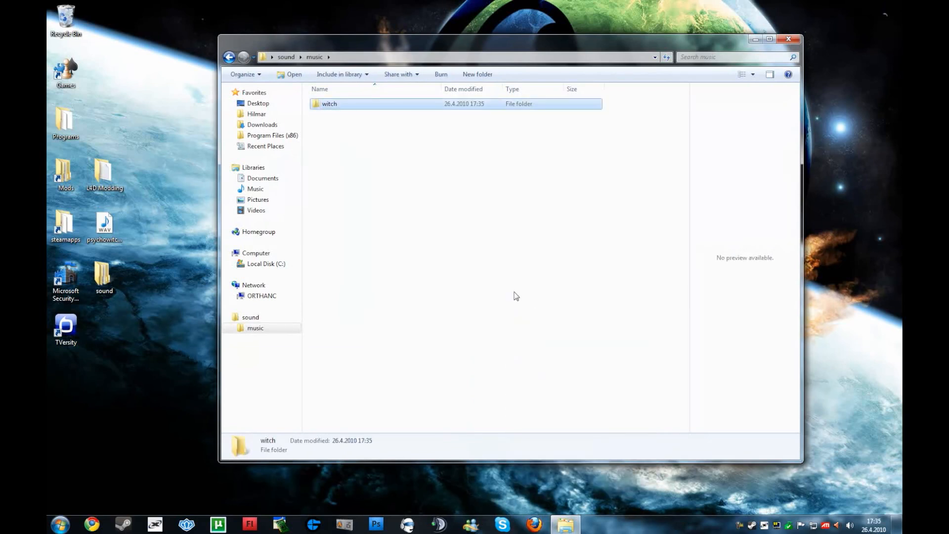
key(Return)
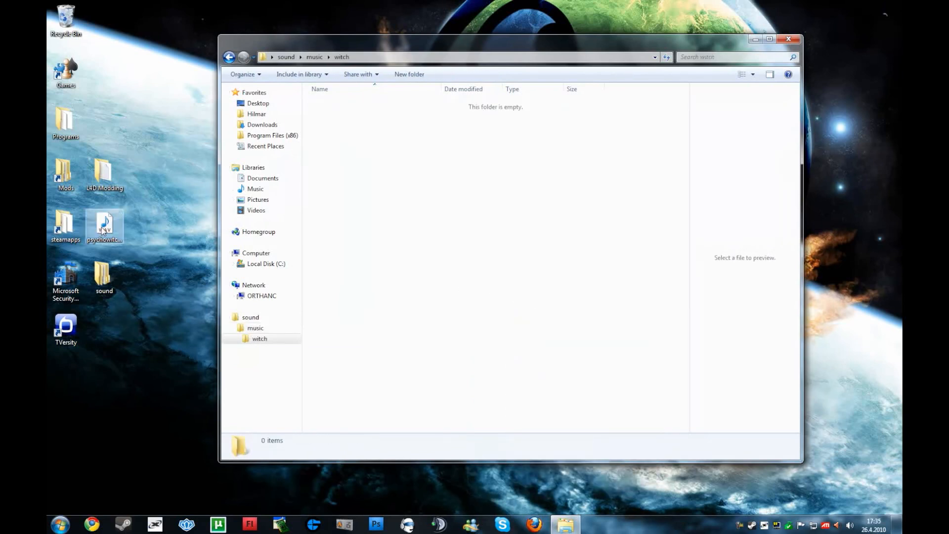
Step: Move psychowitch.wav from the desktop into the witch folder and close the window
drag(103, 226, 452, 192)
click(789, 40)
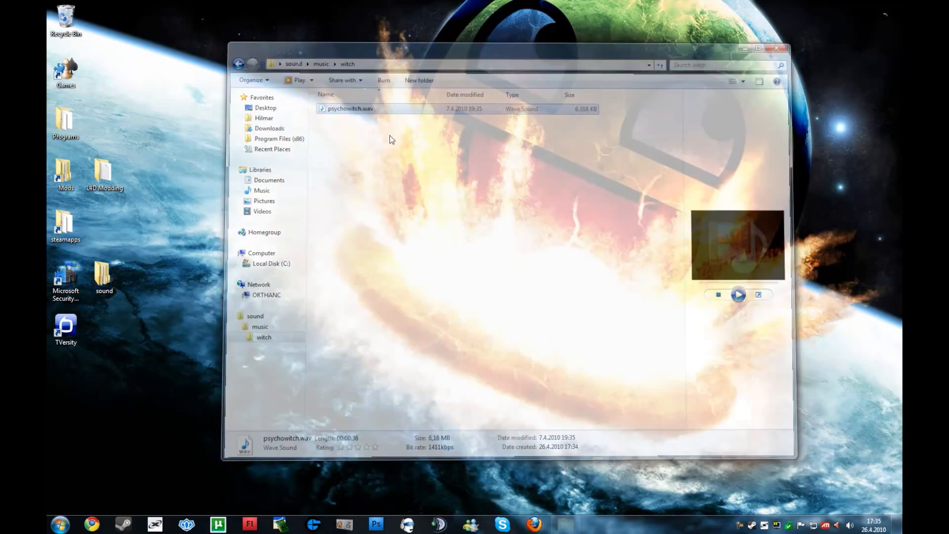
Step: Copy addoninfo.txt from L4D Modding into the desktop sound folder
double_click(108, 225)
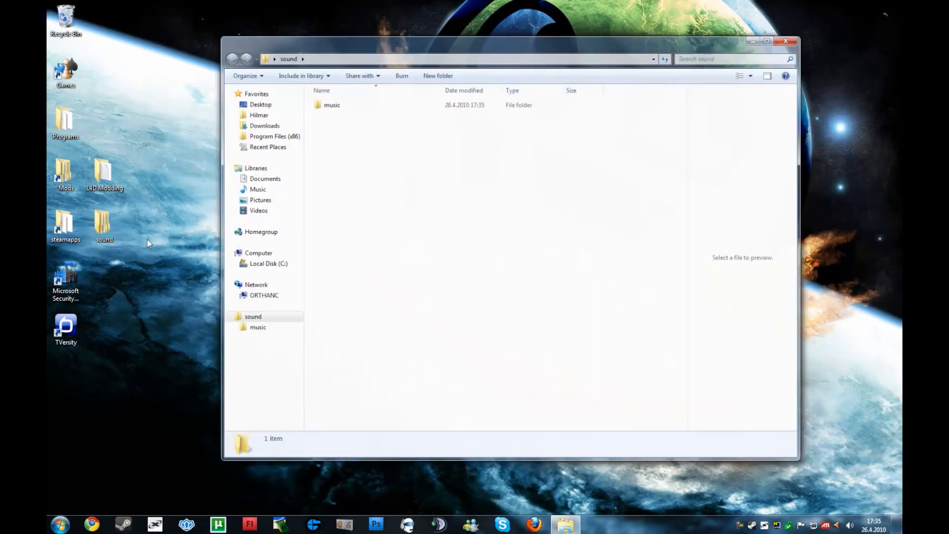
double_click(104, 174)
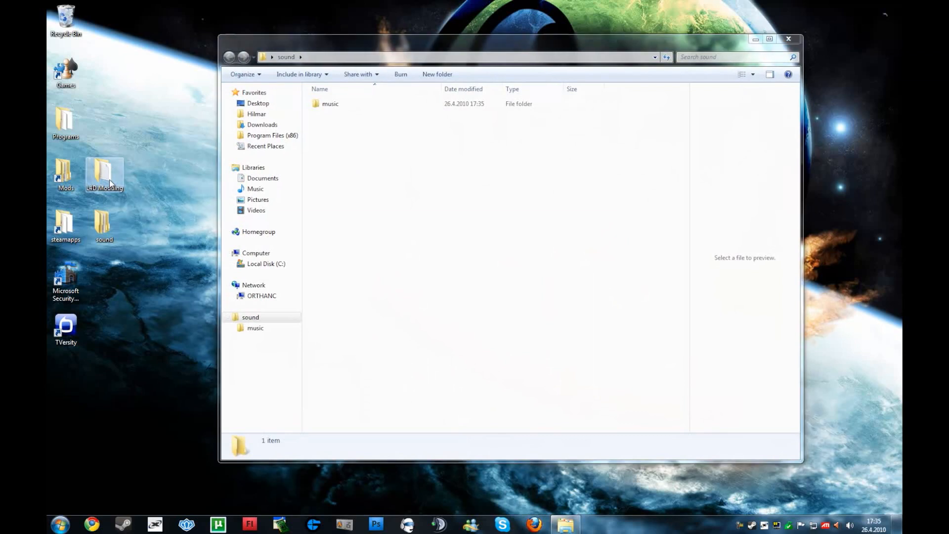
click(359, 150)
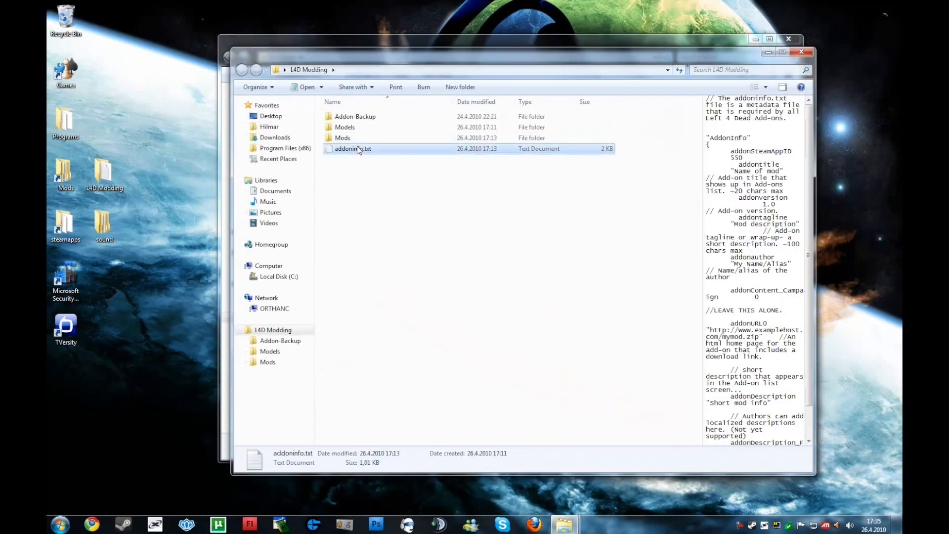
click(368, 41)
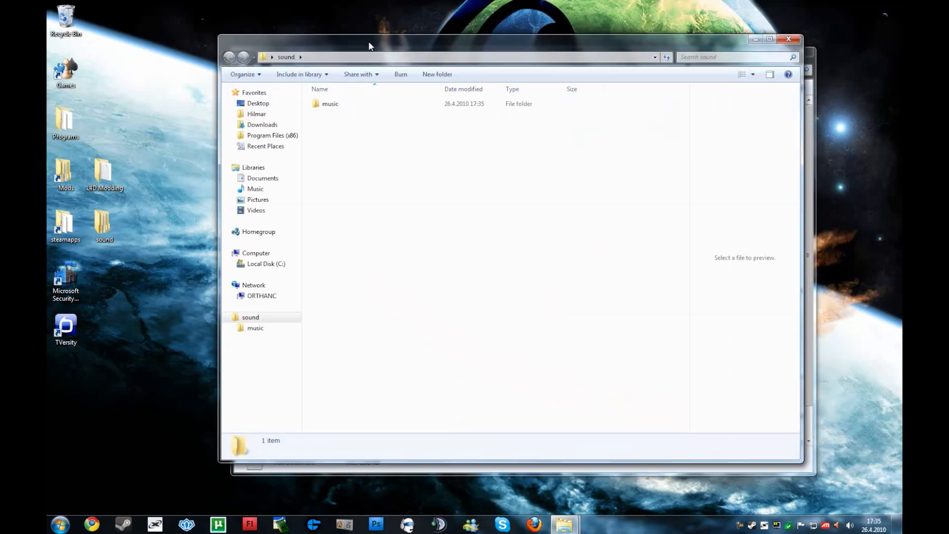
key(ctrl+v)
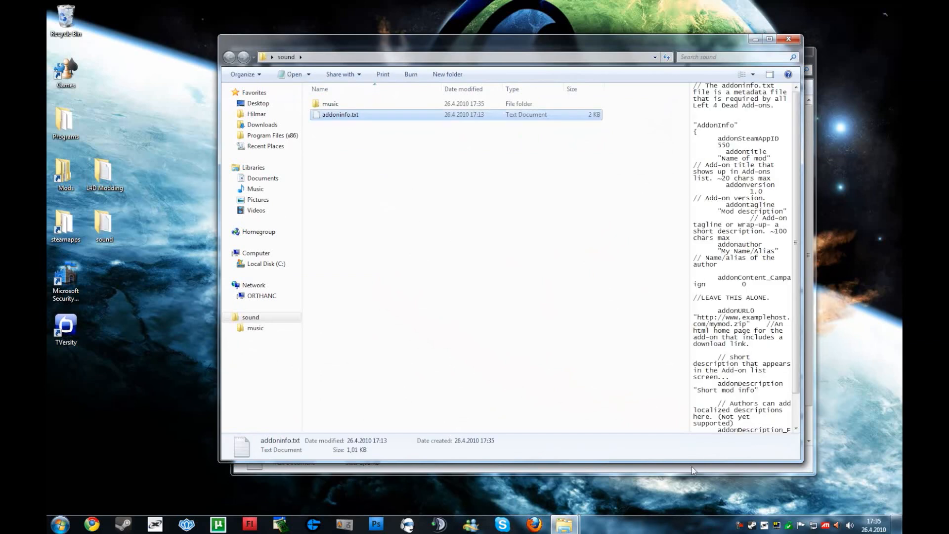
Step: Open addoninfo.txt in Notepad and replace the title with Requiem and the tagline with Epic song
click(692, 467)
click(800, 53)
double_click(354, 107)
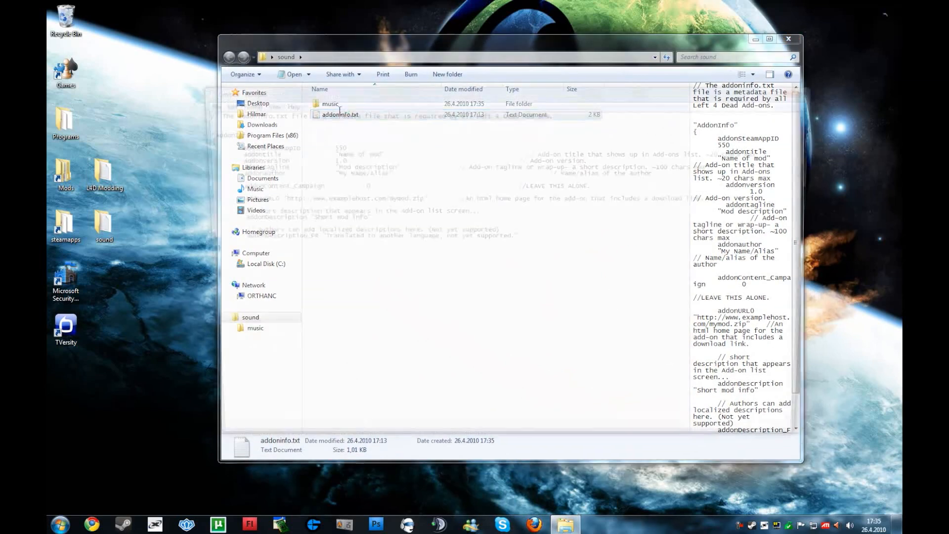
drag(328, 151, 374, 151)
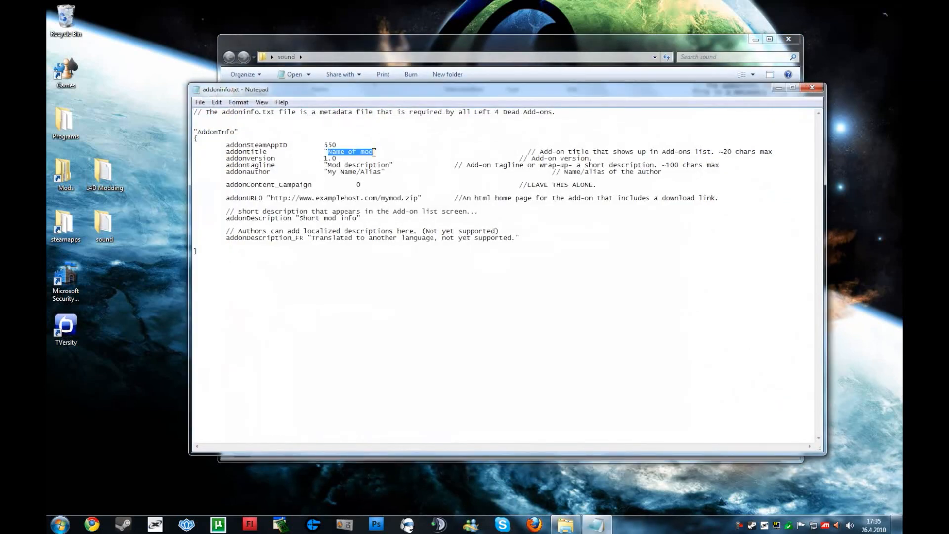
text(Requiem)
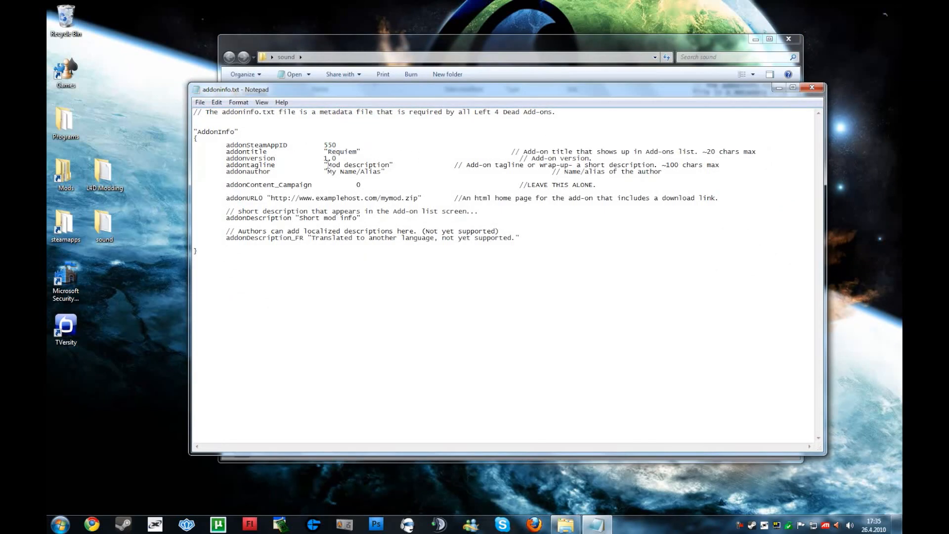
drag(326, 165, 392, 165)
text(Epic)
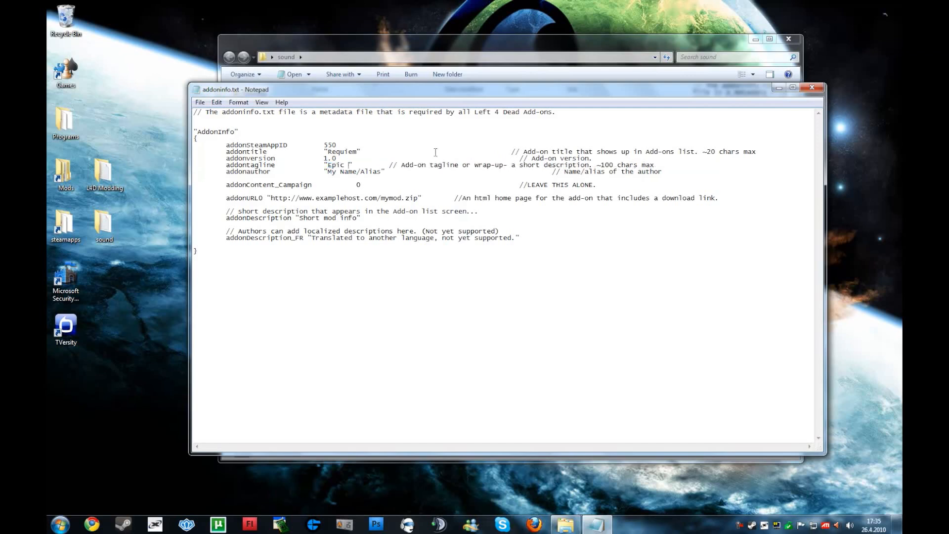
text( song)
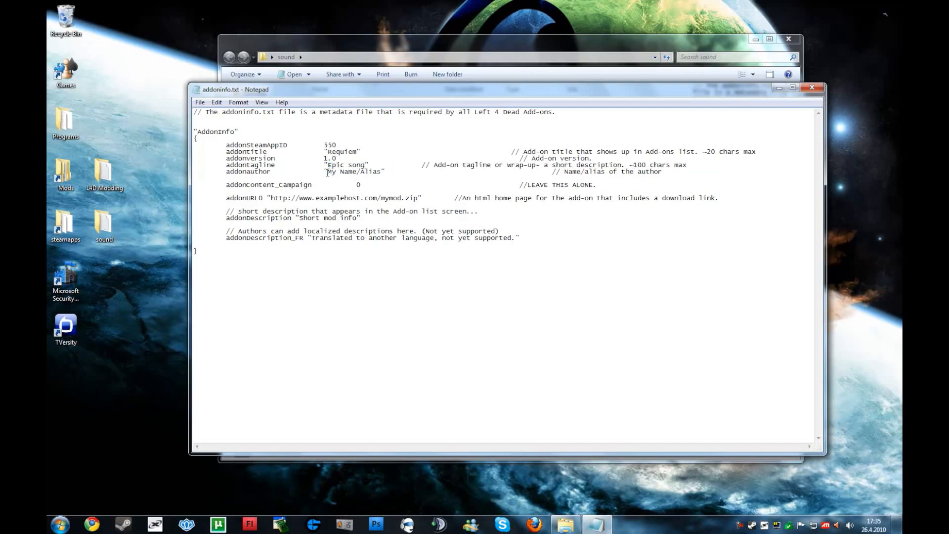
Step: Replace the author name and the description with Epic song aswell, then save the file
drag(327, 172, 382, 171)
text(hilmart)
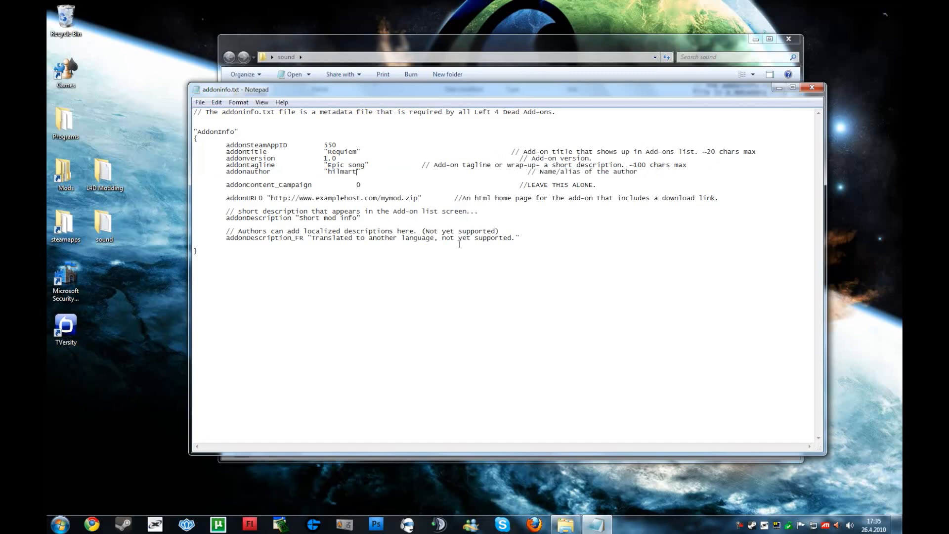
drag(358, 217, 300, 219)
text(Epic song)
click(199, 102)
click(212, 145)
Step: Close the open windows and browse to steamapps\common\left 4 dead 2\bin
click(812, 89)
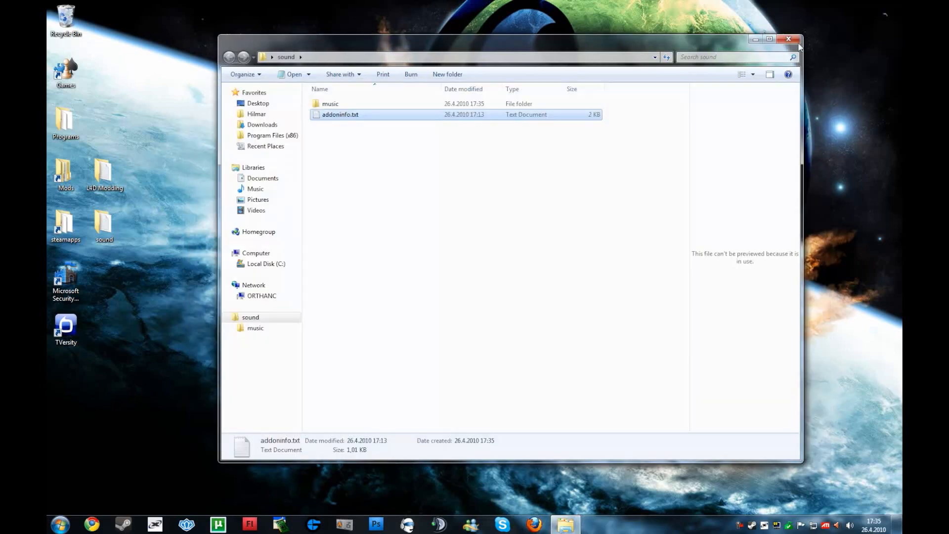
click(788, 39)
double_click(70, 219)
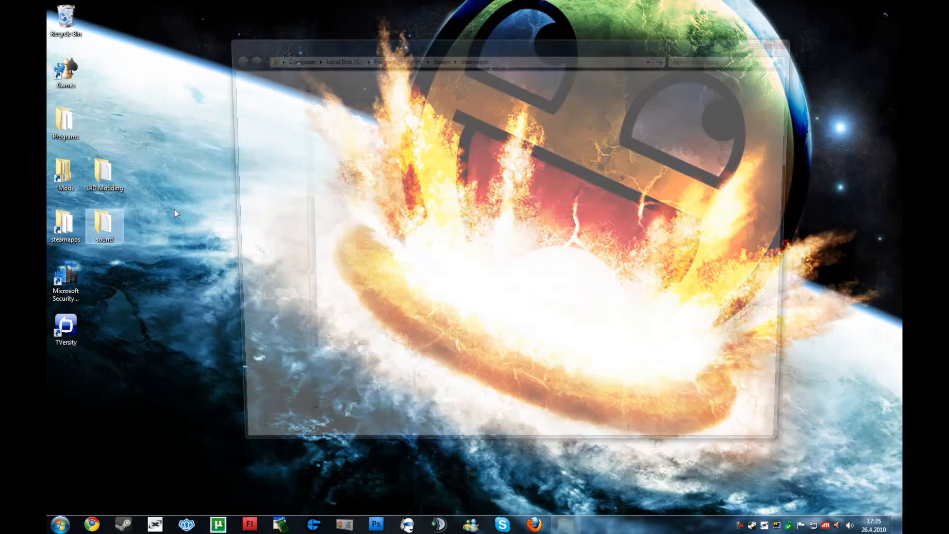
double_click(349, 105)
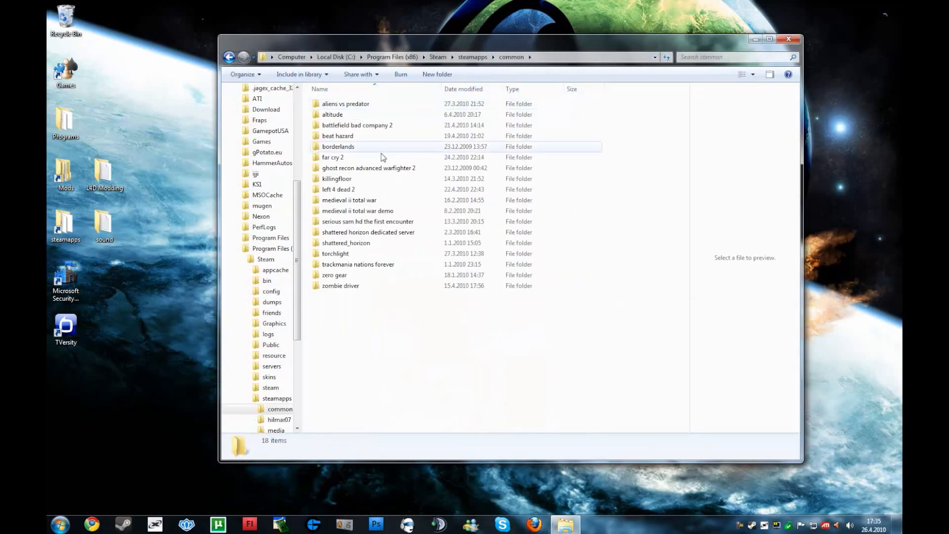
double_click(346, 191)
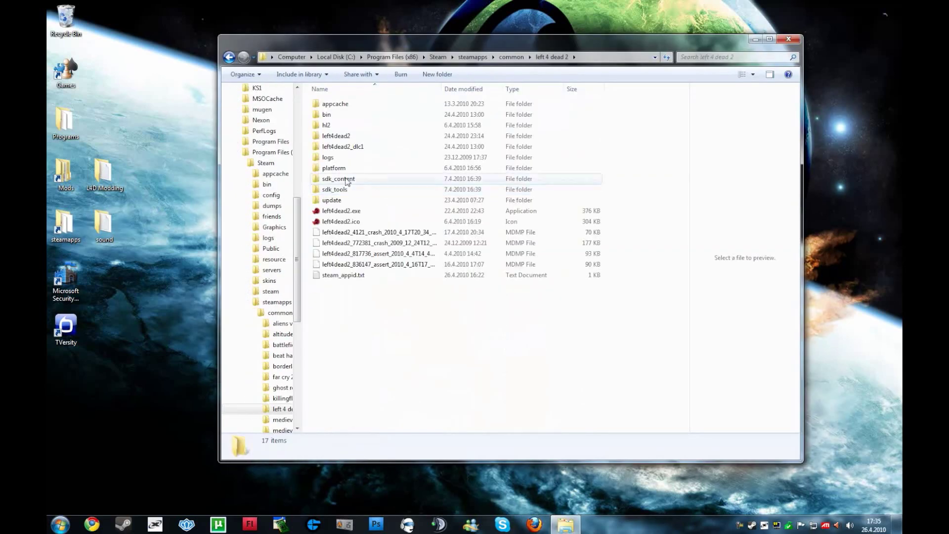
double_click(327, 115)
scroll(439, 305, down, 10)
scroll(438, 311, down, 5)
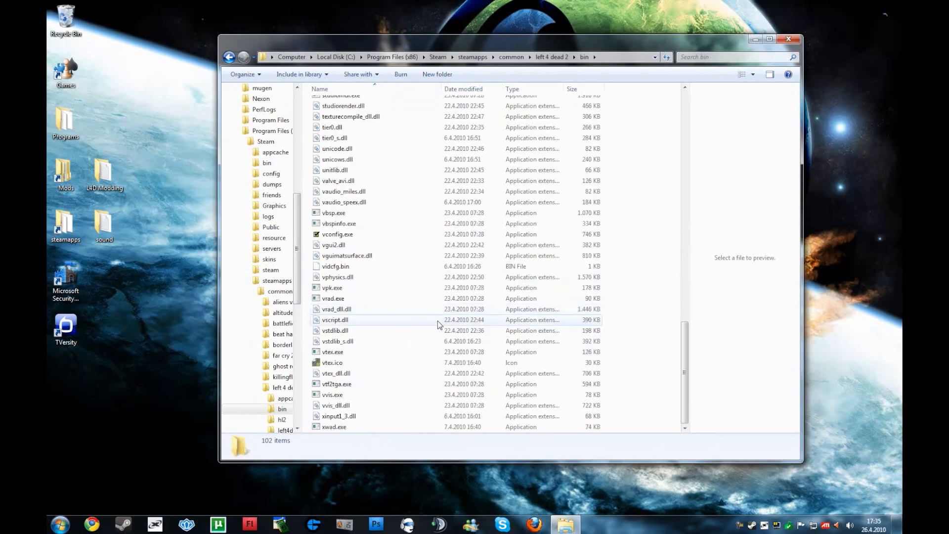
Step: Send a shortcut to vpk.exe to the desktop
click(334, 288)
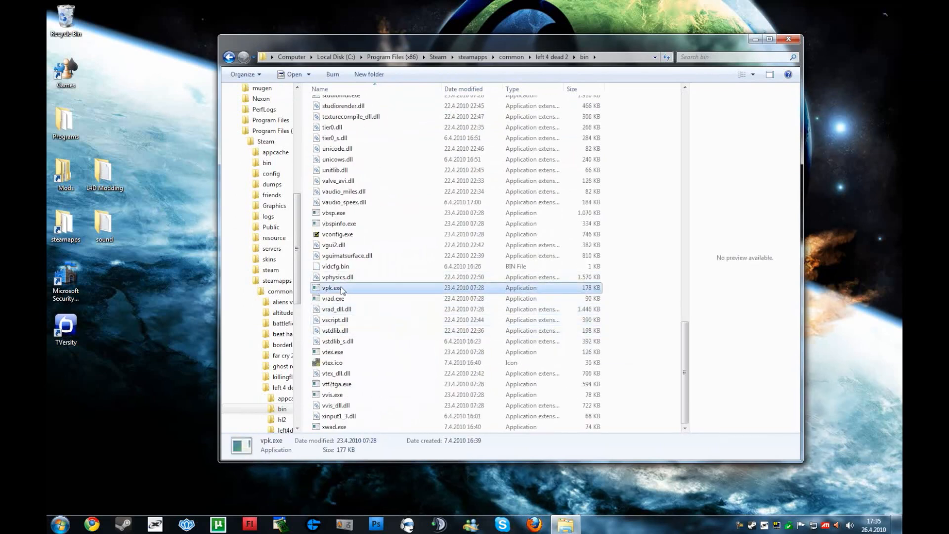
right_click(343, 289)
mouse_move(369, 188)
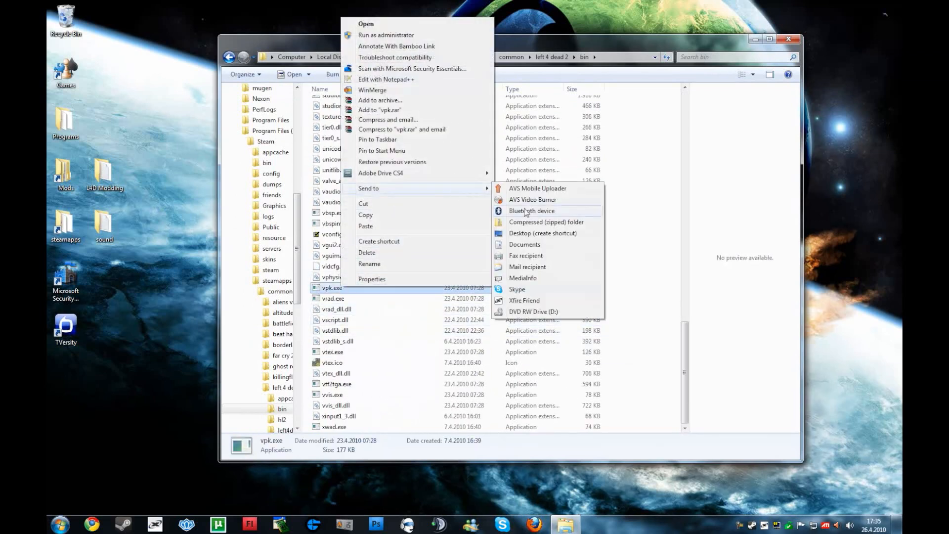
click(567, 232)
Step: Place the vpk.exe shortcut on the desktop and create a Requiem folder holding the sound folder
click(788, 39)
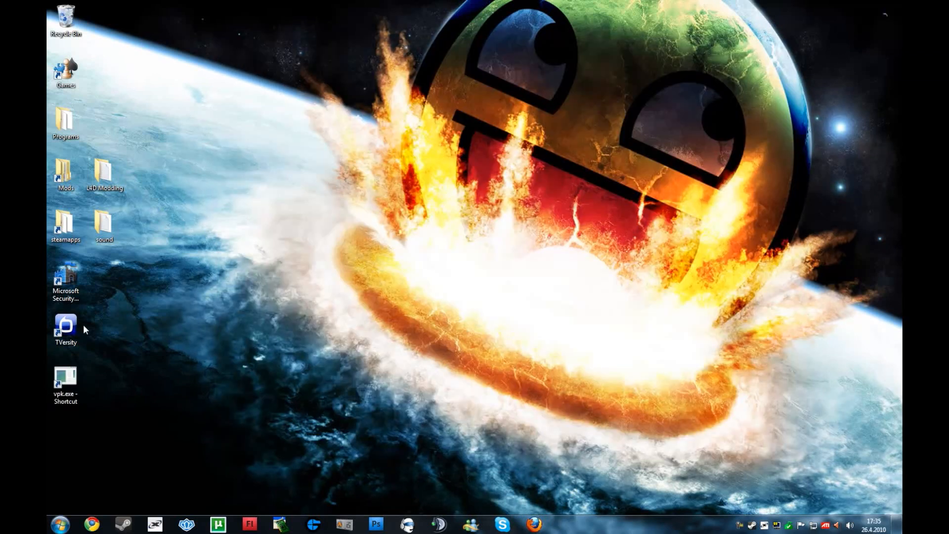
drag(65, 380, 104, 280)
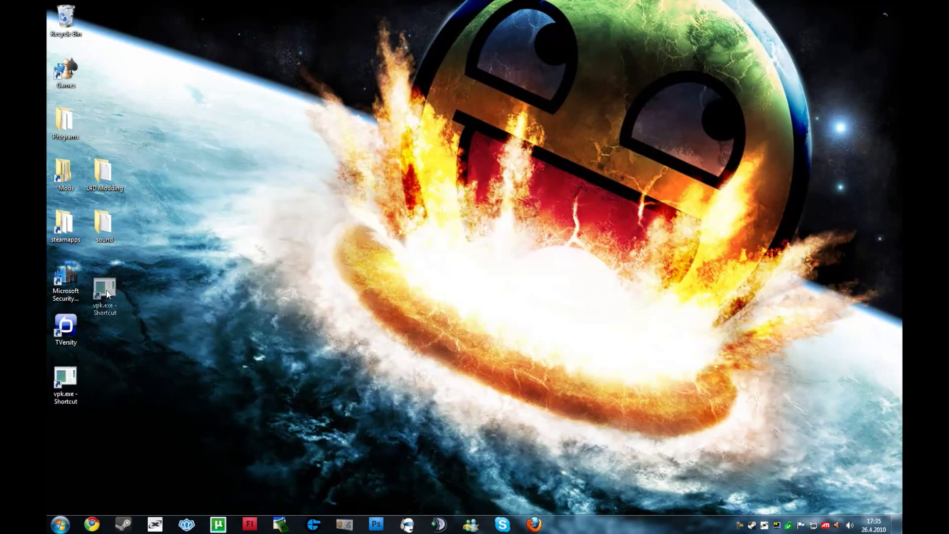
click(111, 225)
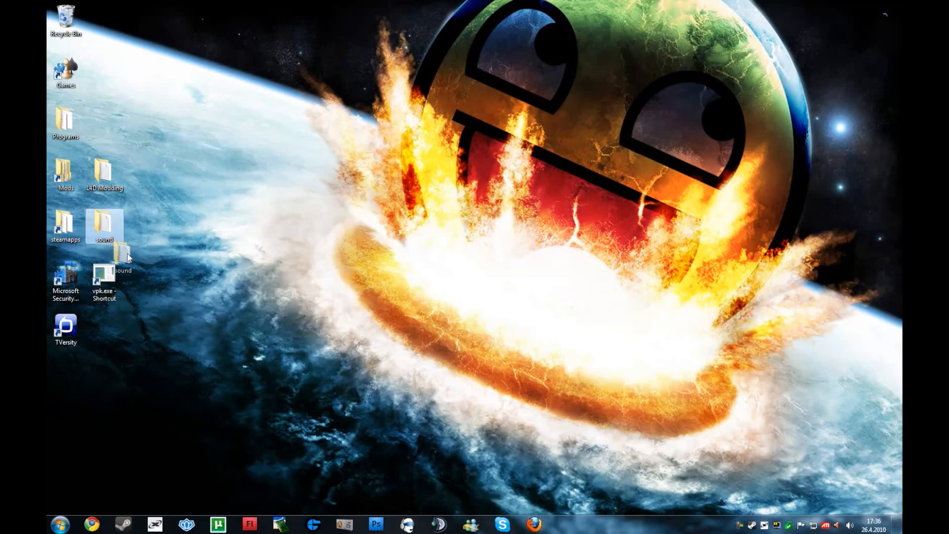
right_click(150, 224)
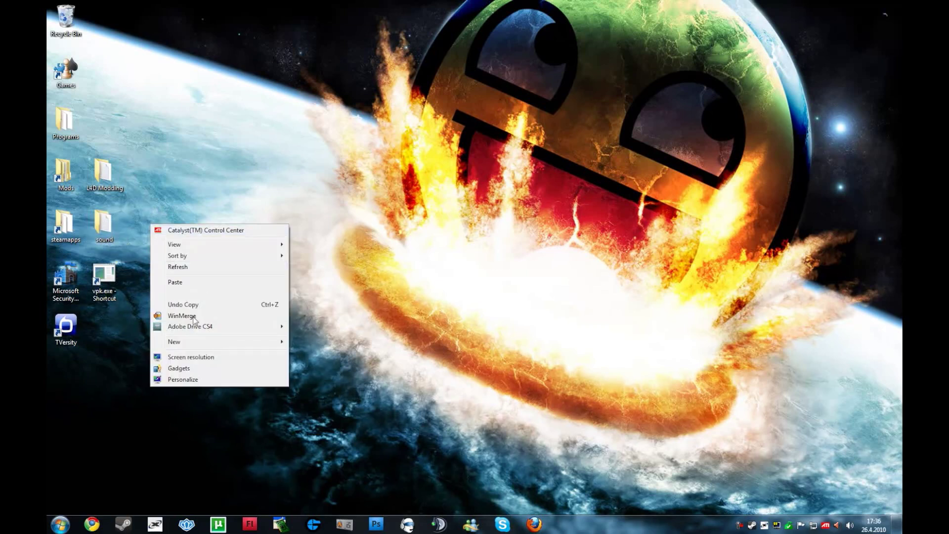
click(202, 342)
click(321, 343)
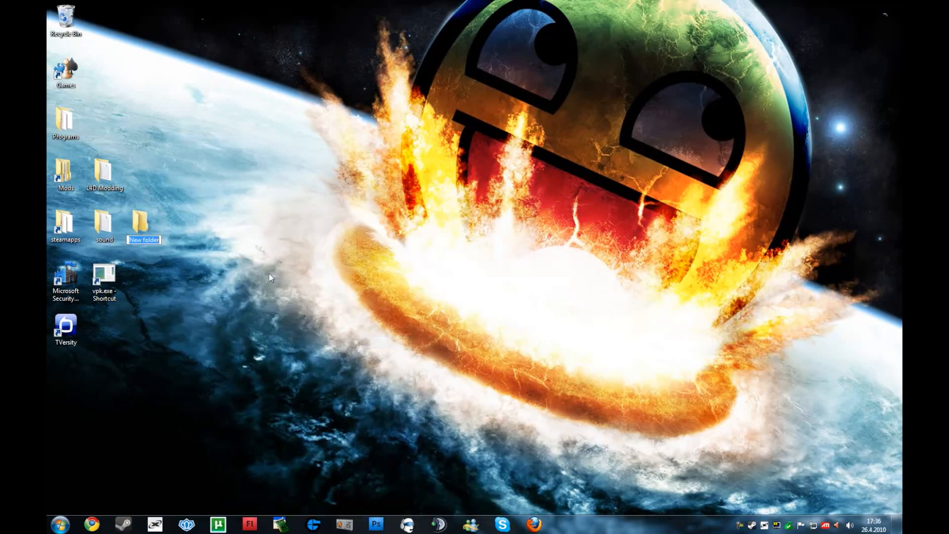
text(Requiem)
key(Return)
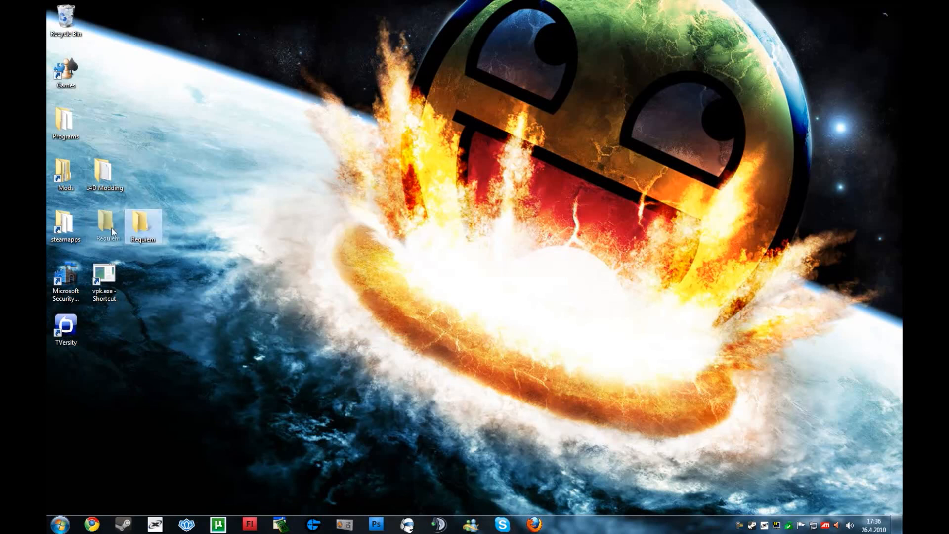
Step: Drag the Requiem folder onto vpk.exe to build requiem.vpk beside TVersity
drag(104, 223, 104, 278)
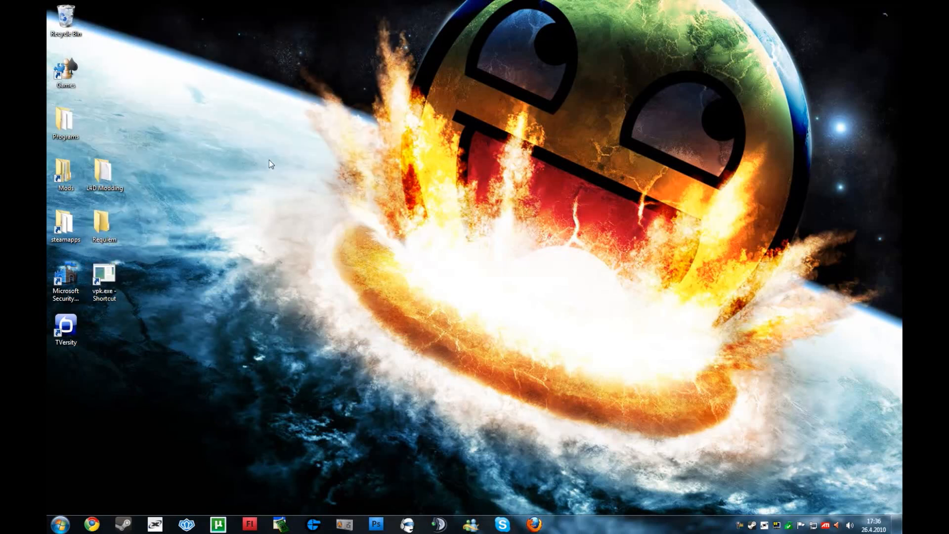
drag(62, 378, 107, 328)
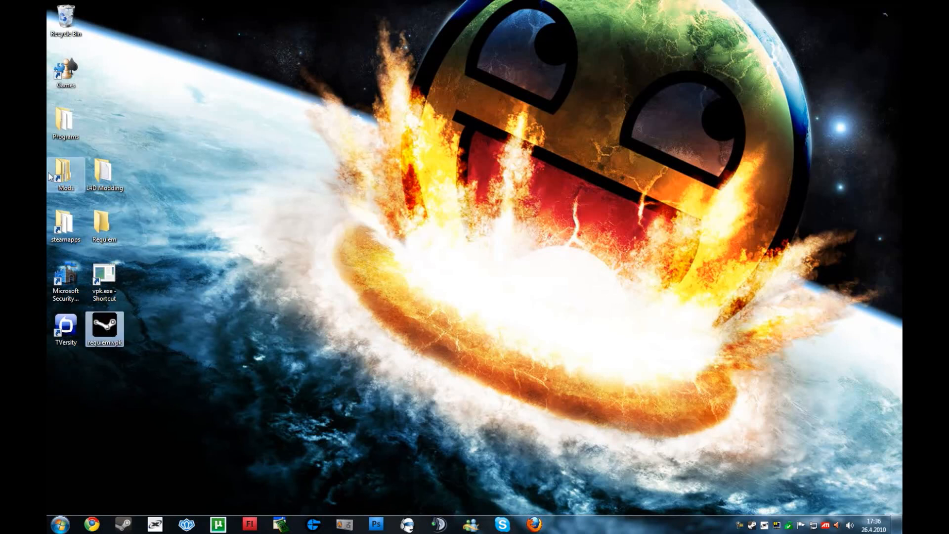
double_click(61, 222)
Step: Replace the old requiem.vpk in left4dead2\addons with the new desktop requiem.vpk
double_click(334, 106)
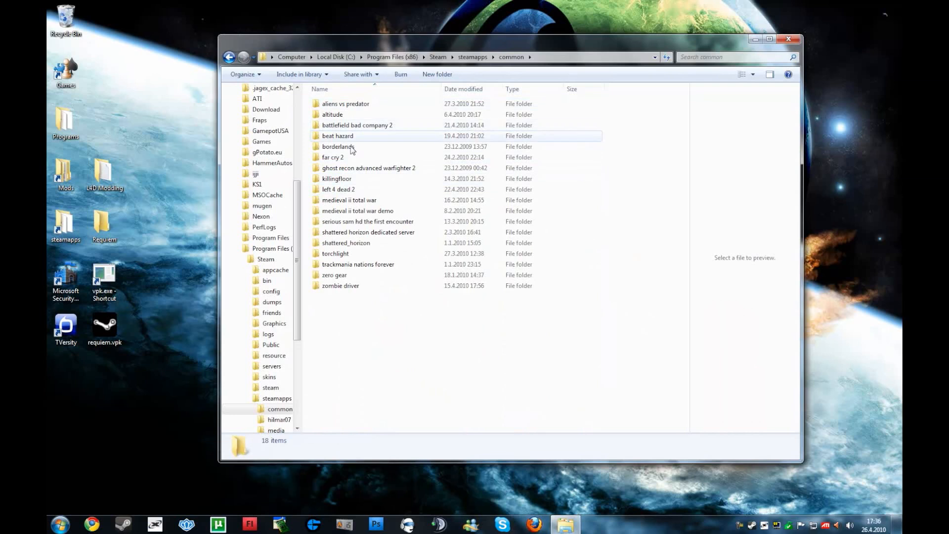
double_click(338, 189)
double_click(336, 136)
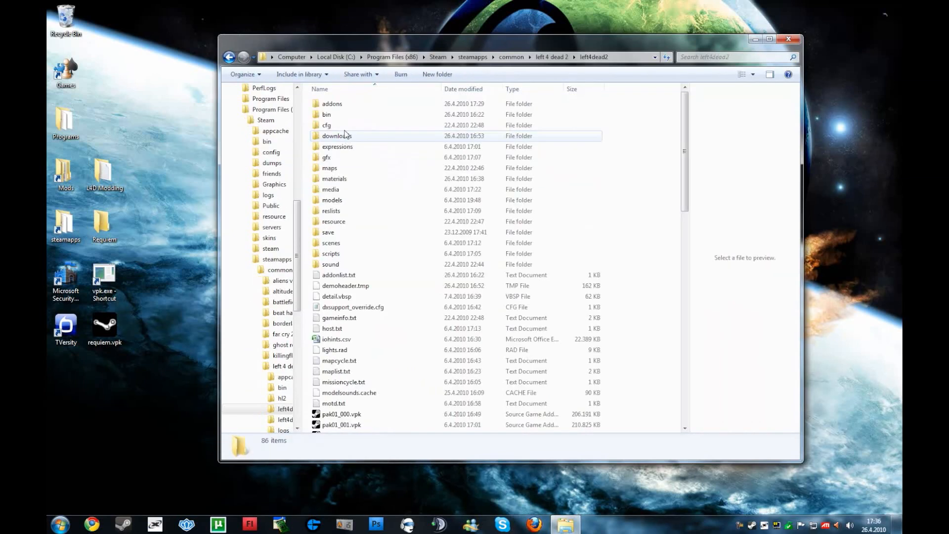
double_click(334, 104)
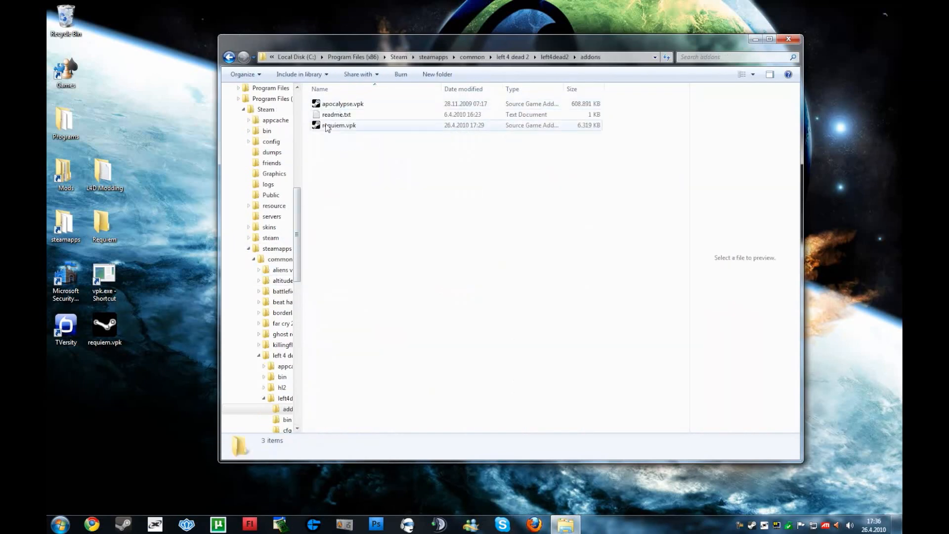
drag(338, 124, 66, 20)
drag(104, 328, 386, 223)
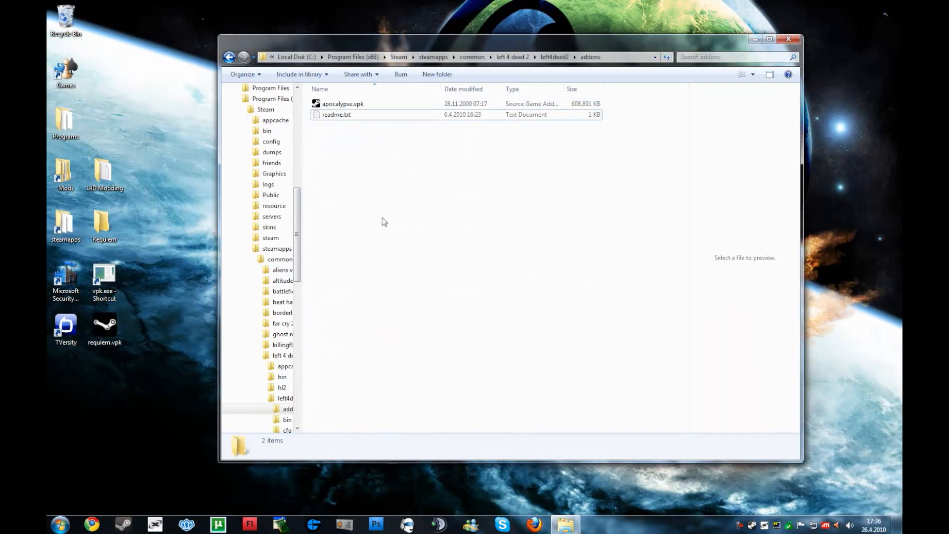
click(789, 39)
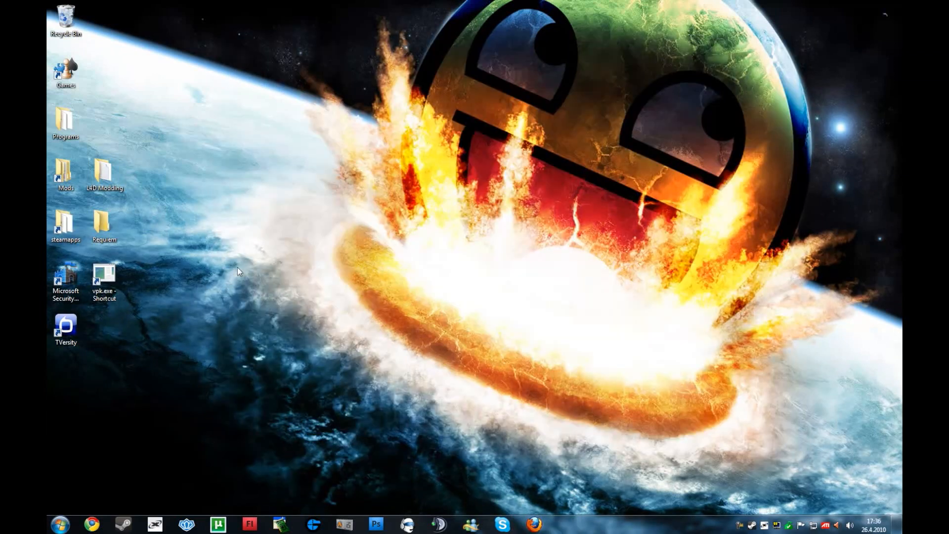